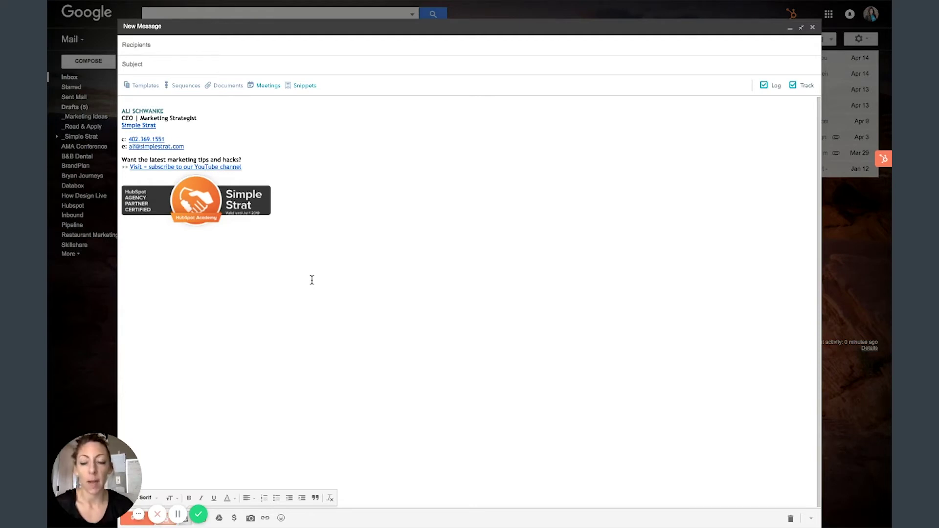
Address the Gmail draft to Ali Schwanke and give it the subject 'Test'
click(193, 46)
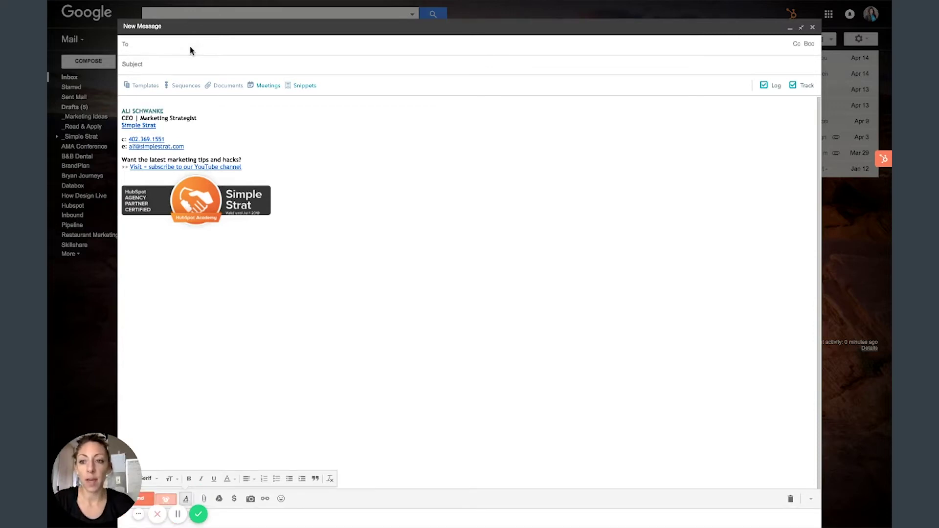
text(ali)
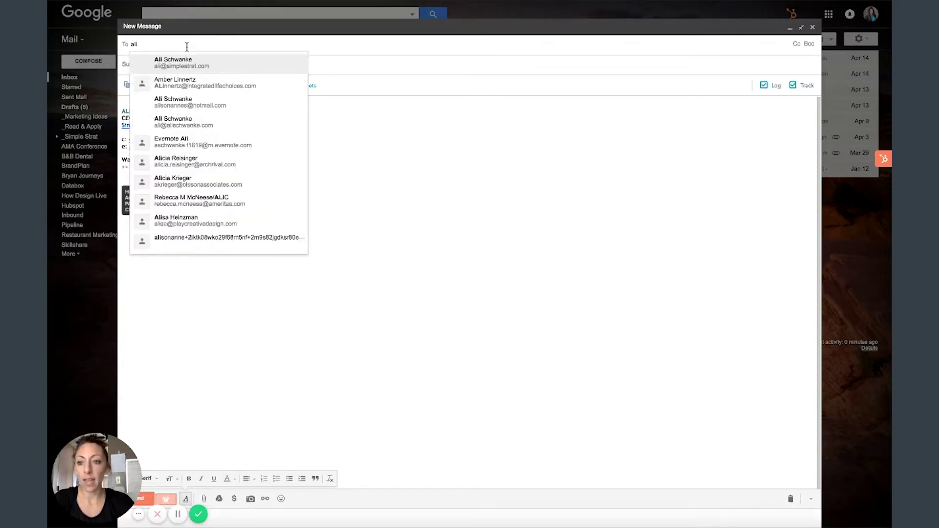
click(173, 62)
click(154, 64)
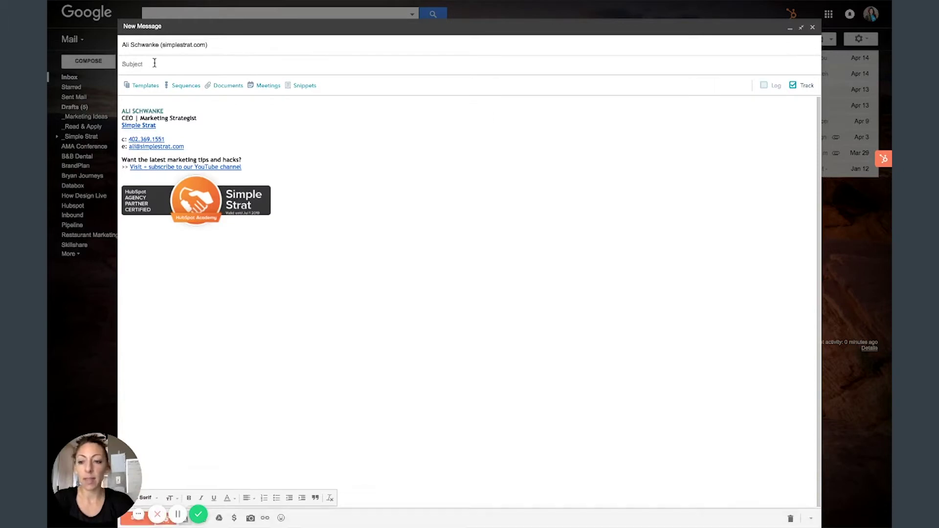
text(Test)
Paste the greeting and product-overview paragraph above the signature
click(137, 103)
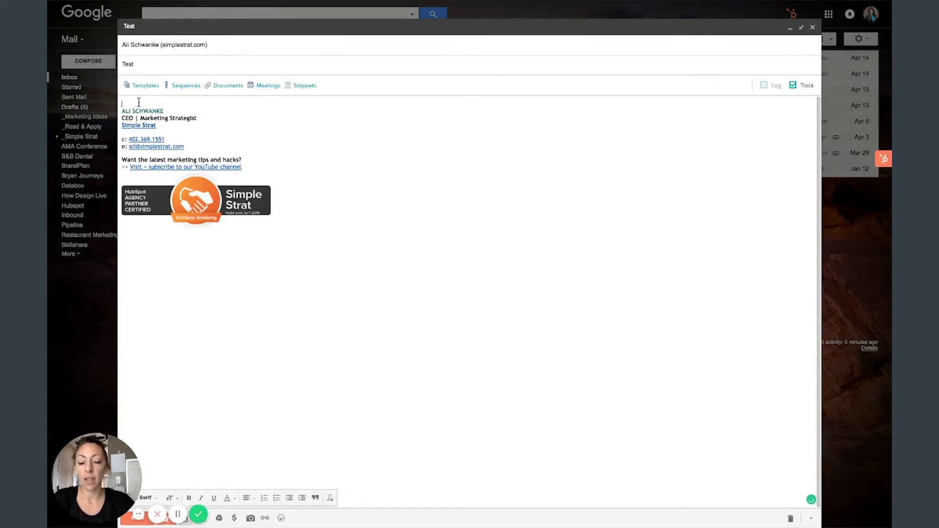
key(Return)
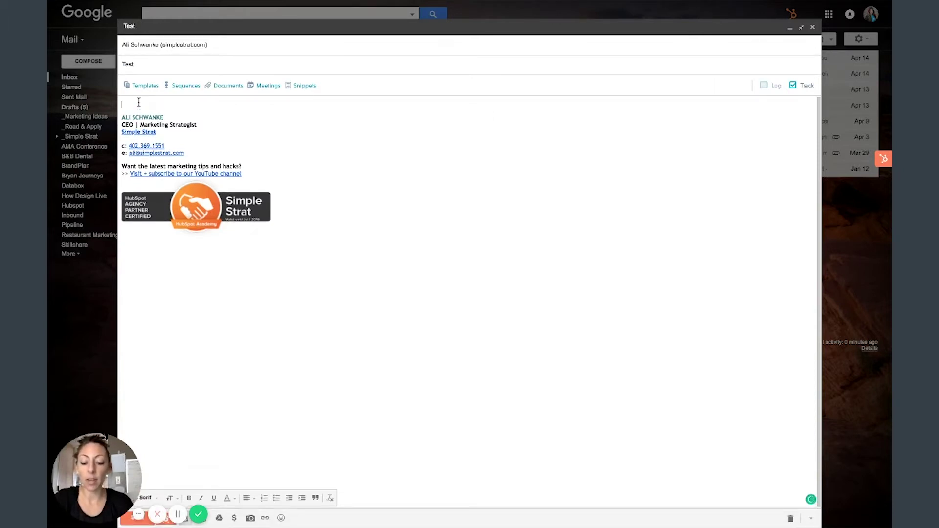
key(ctrl+v)
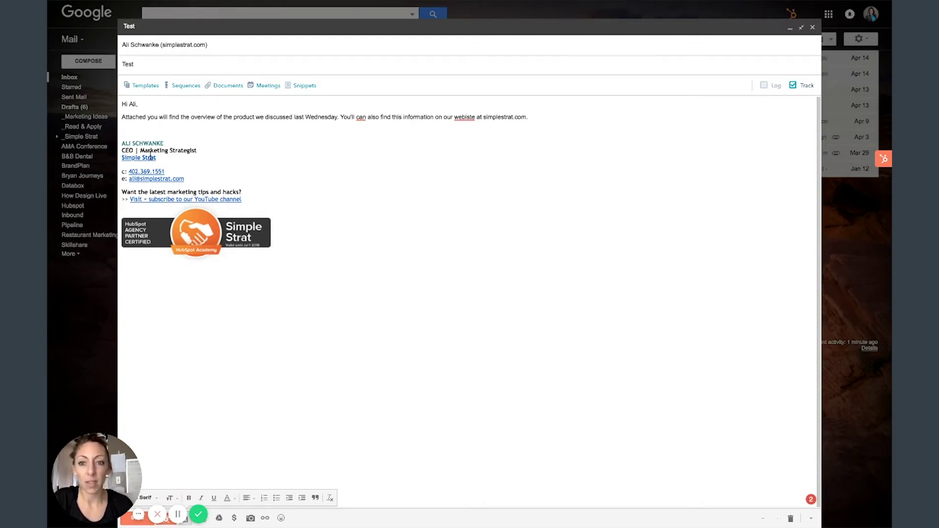
click(303, 86)
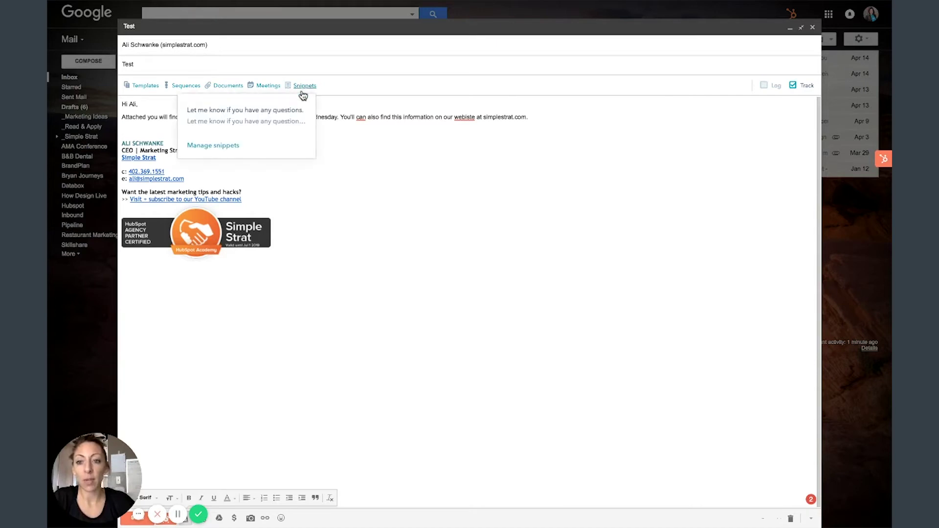
Insert the 'Let me know if you have any questions.' snippet and fix the 'website' typo
click(272, 111)
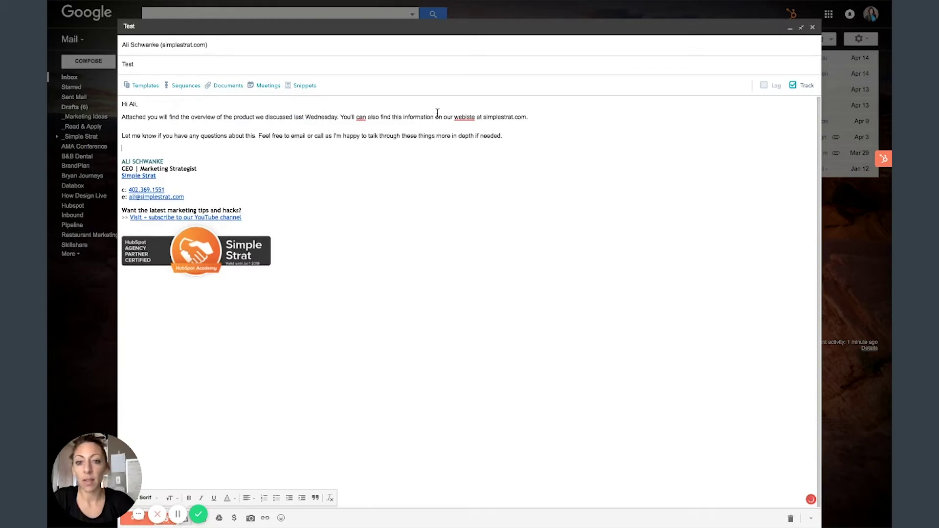
text(s)
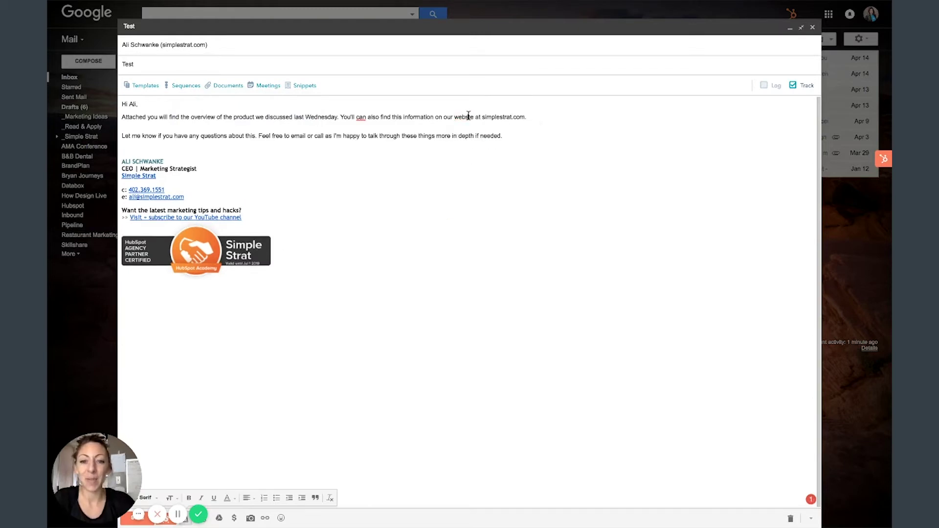
text(i)
key(Delete)
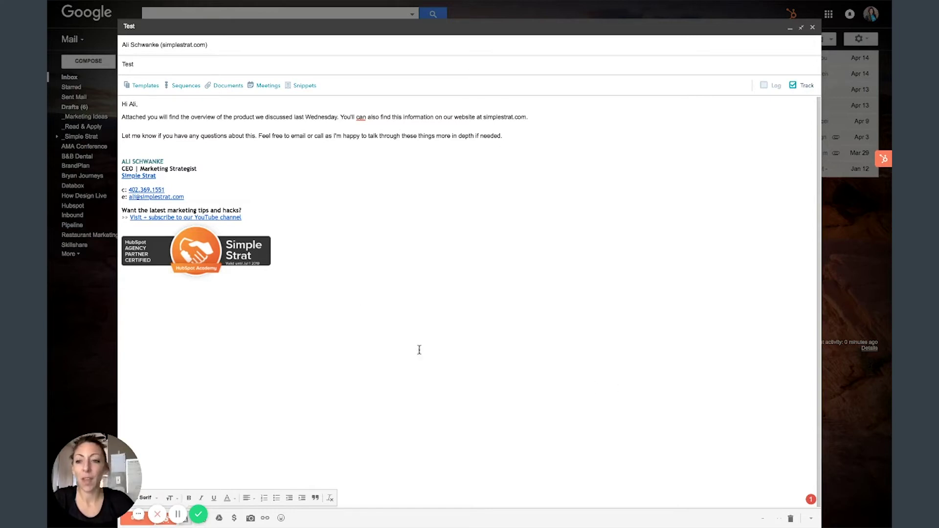
Switch to AliTest Schwanke's HubSpot contact record email composer
mouse_move(253, 2)
click(273, 26)
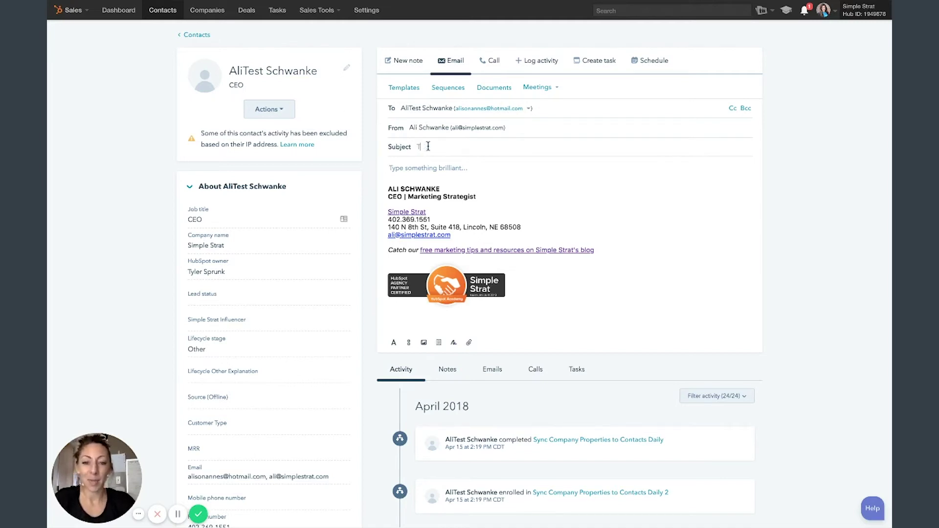
text(Test)
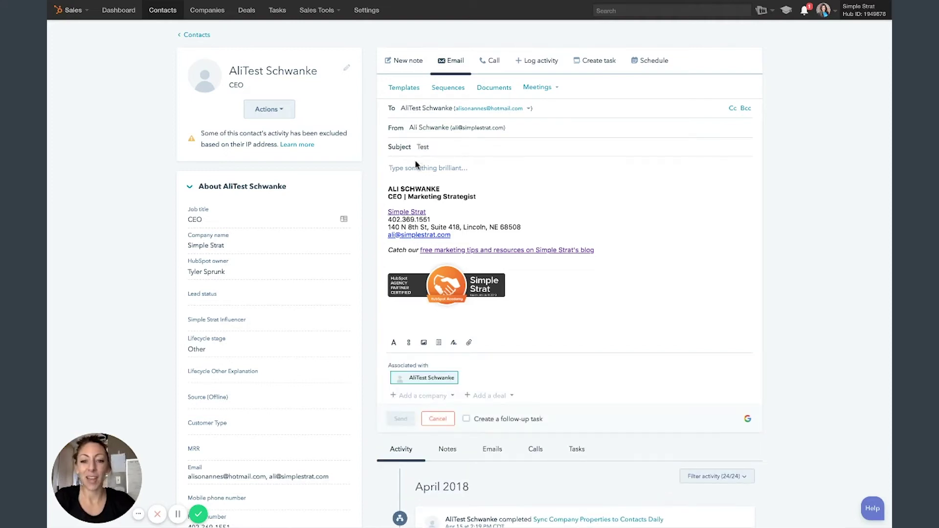
Paste the overview paragraph, correct 'website', and add the questions snippet using #que
click(414, 168)
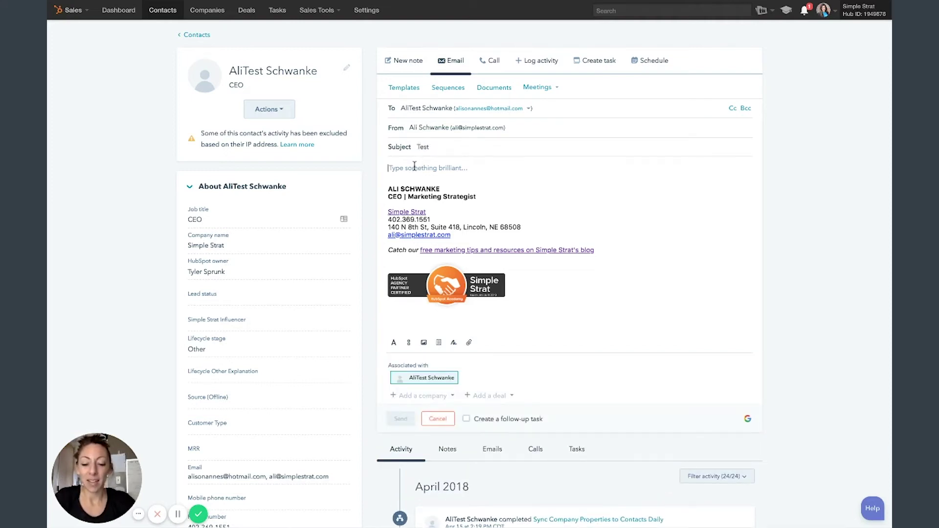
text(Hi Ali,   Attached you will find the overview of the product we discussed last Wednesday. You'll can also find this information on our website at simplestrat.com.)
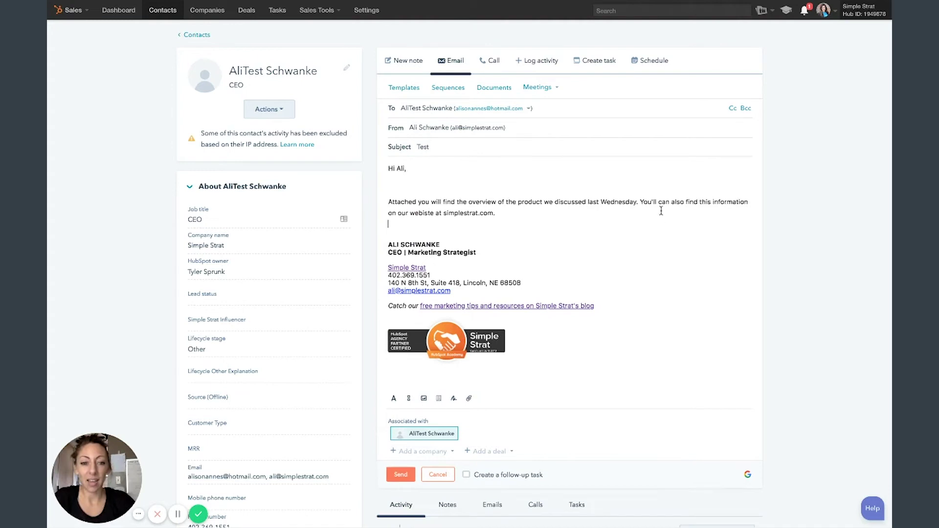
double_click(424, 213)
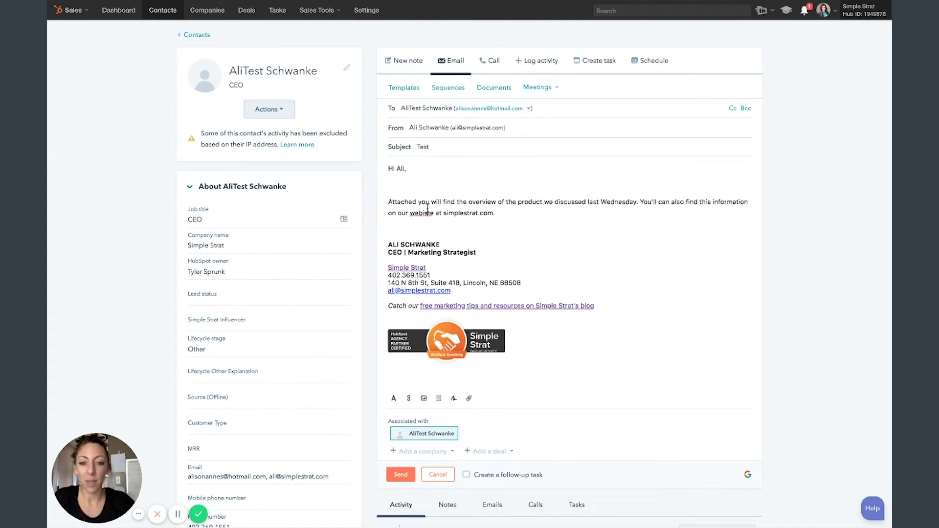
click(515, 214)
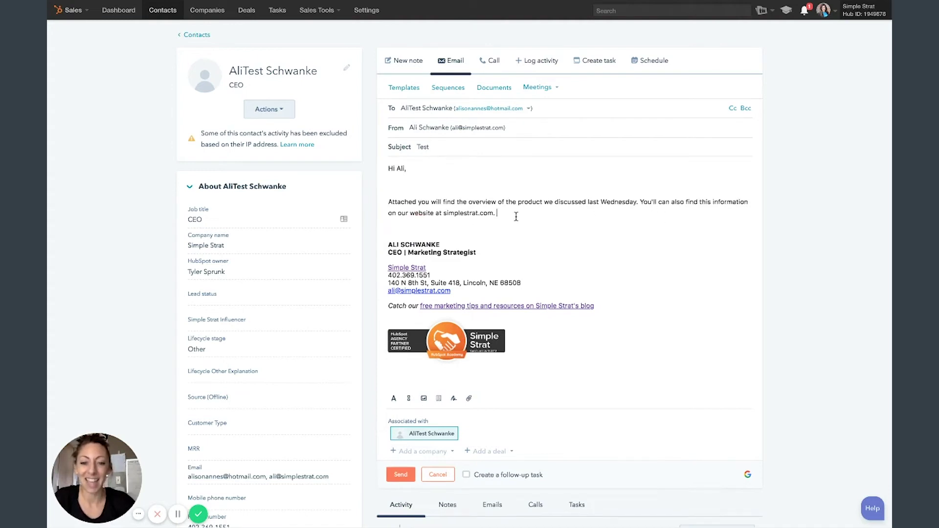
key(Return)
key(Return)
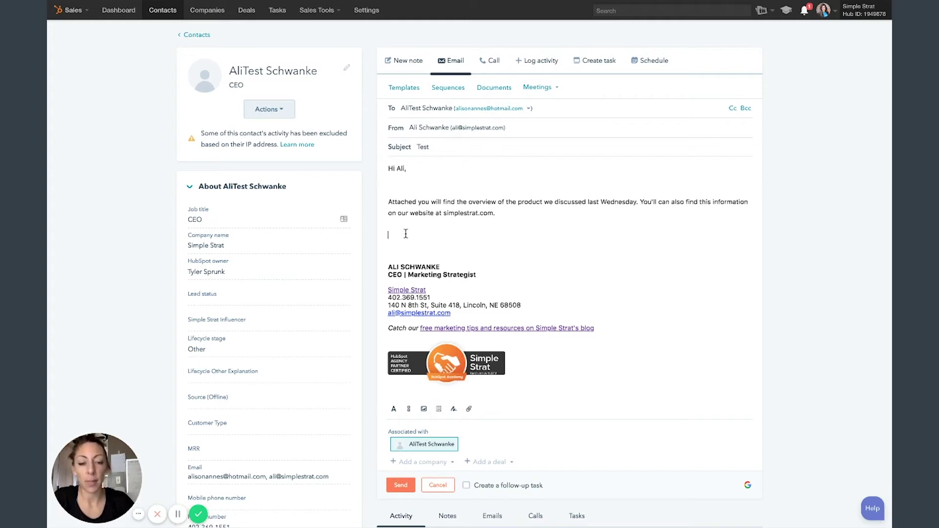
text(#que)
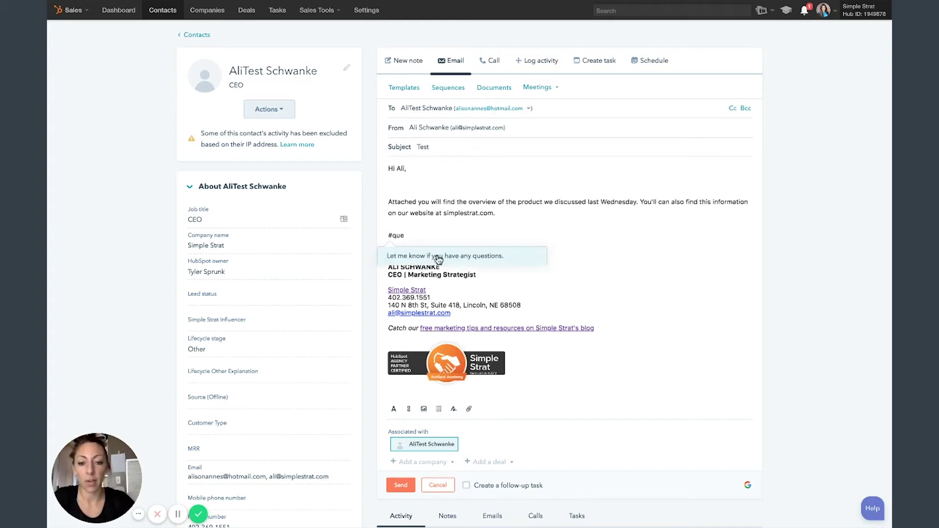
click(438, 258)
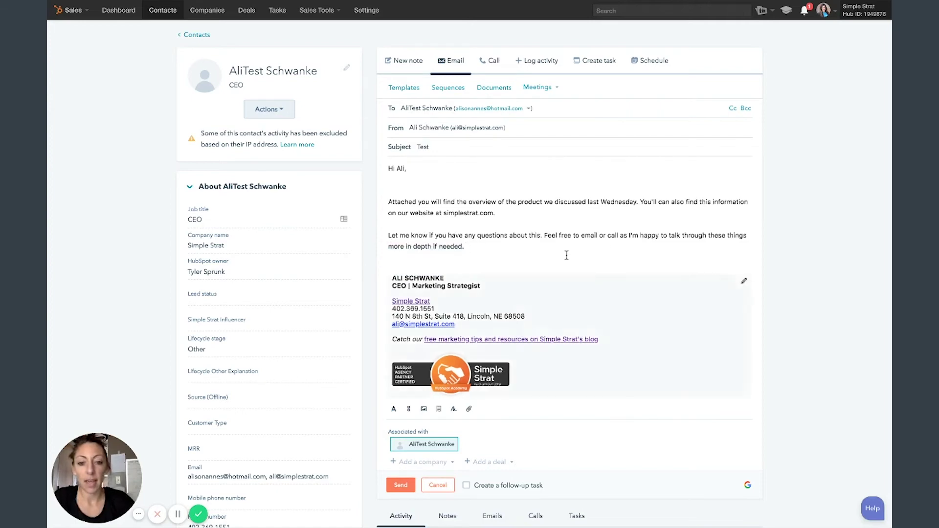
text(me know if you have any questions about this. Feel free to email or call as I'm happy to talk through these things more in depth if needed.)
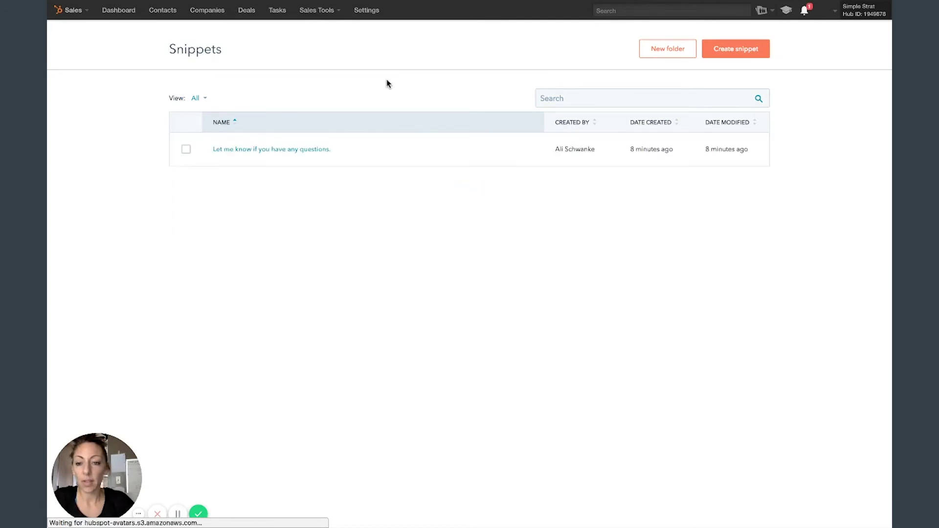
Start a new snippet from the Snippets library with Create snippet
click(732, 53)
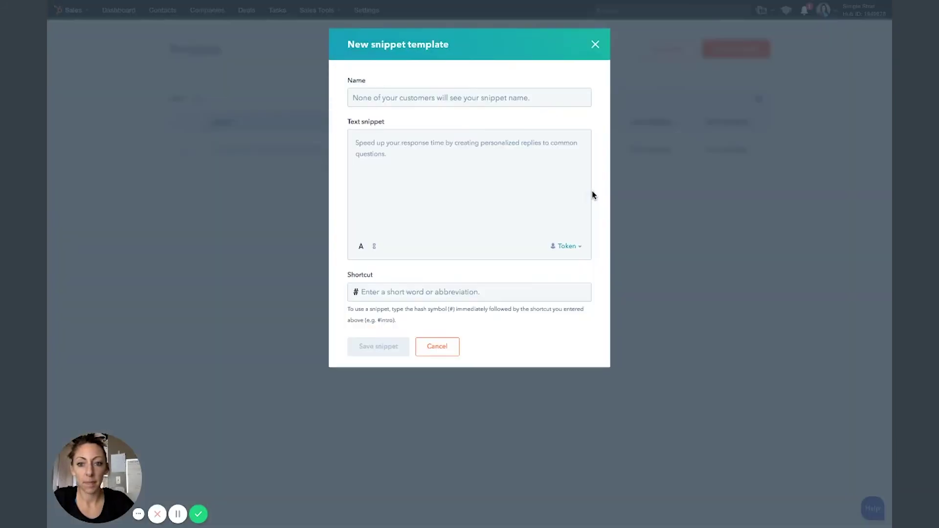
Enter name 'Opening Line', text 'How's it going today?' and shortcut 'opener', then save
click(446, 98)
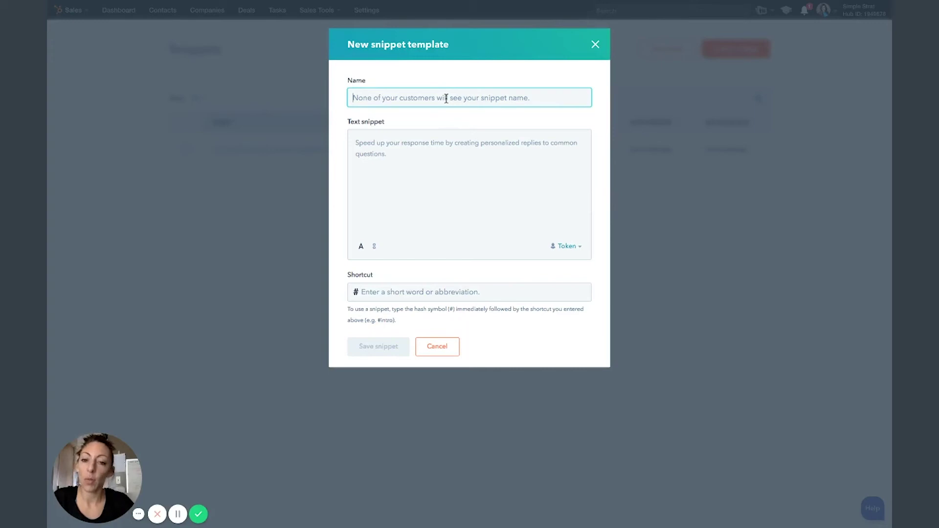
text(Open)
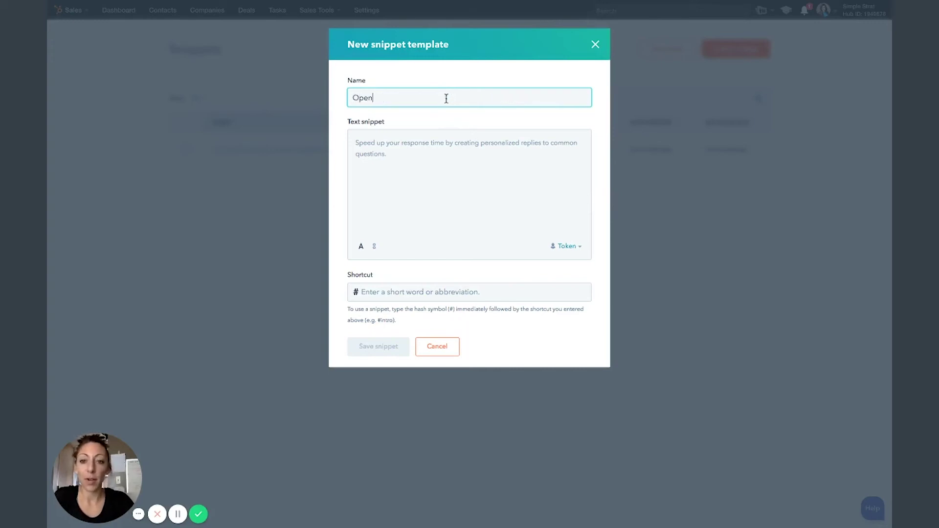
text(ing Line)
click(439, 178)
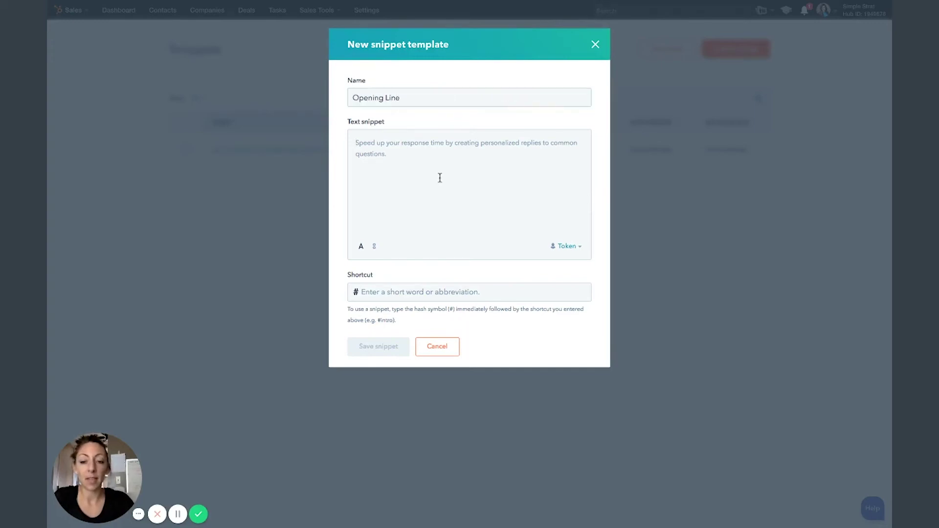
text(Hi)
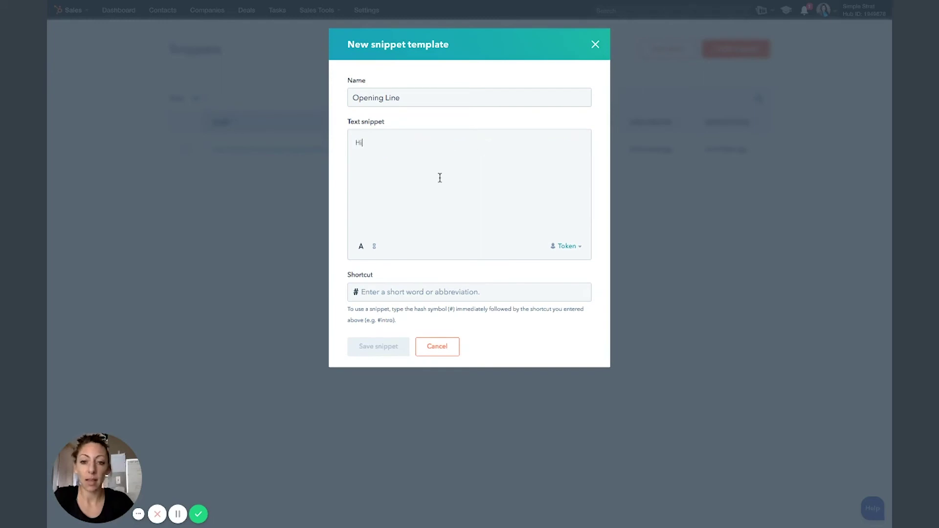
key(BackSpace)
key(BackSpace)
text(How's it going )
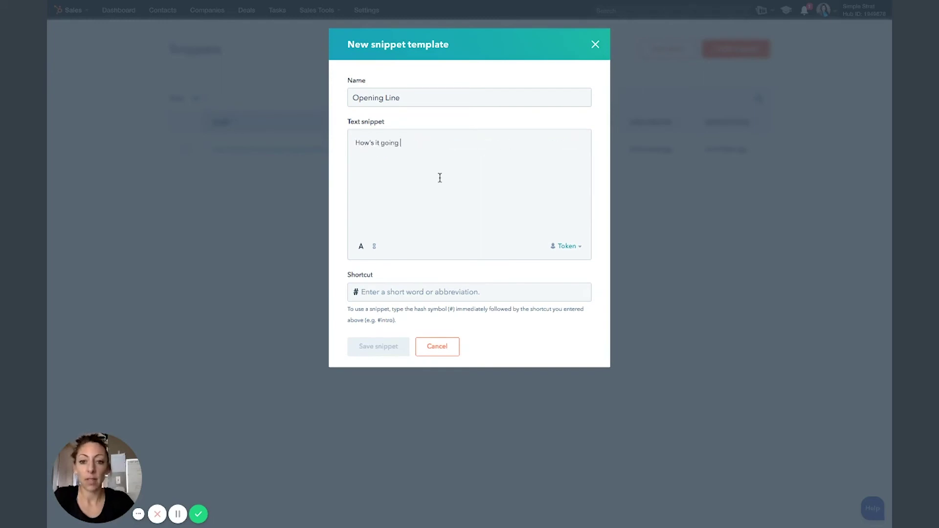
text(today?)
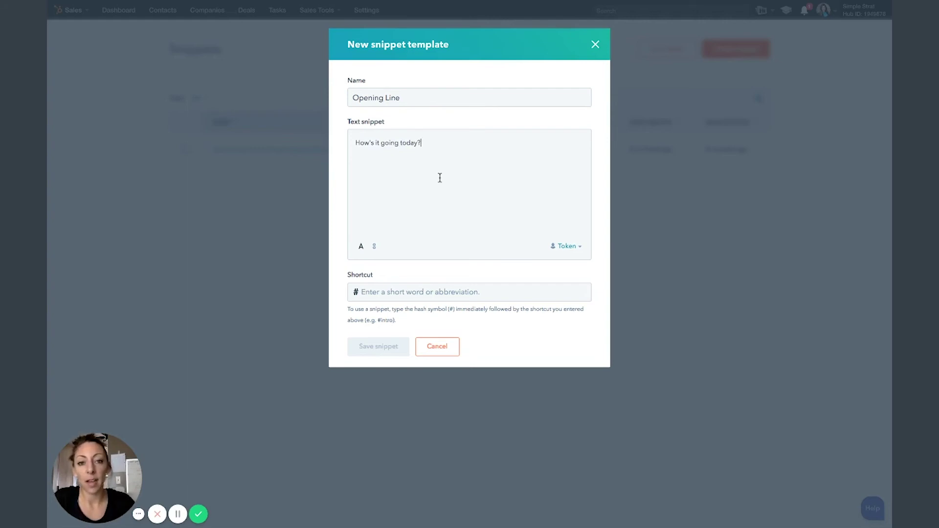
click(379, 292)
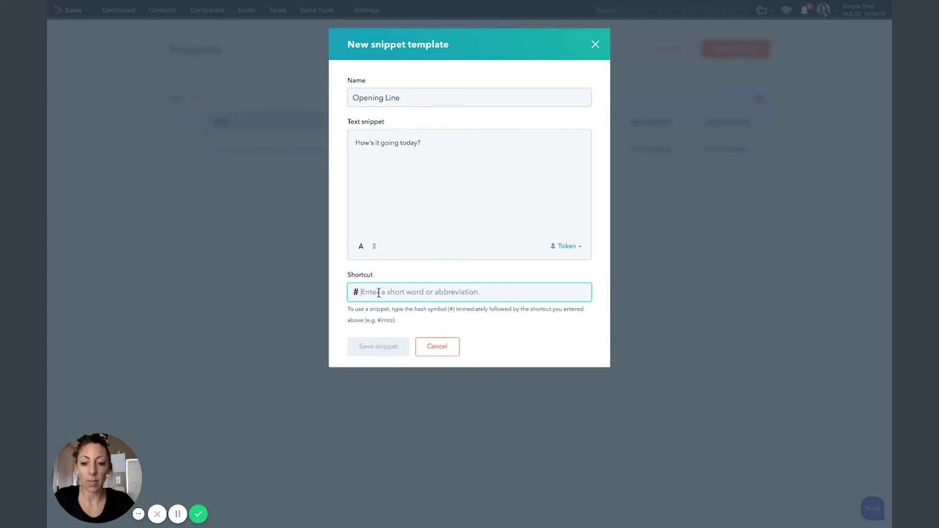
text(ope)
text(ner)
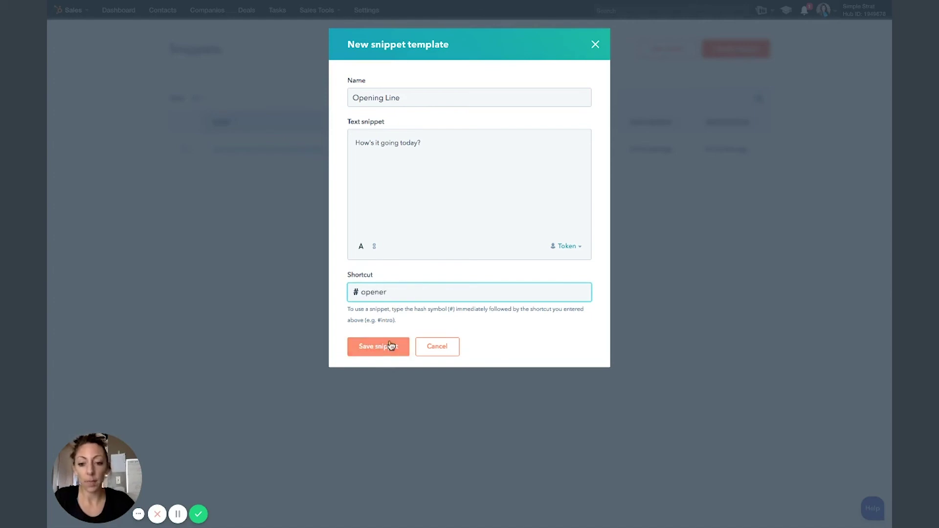
click(391, 351)
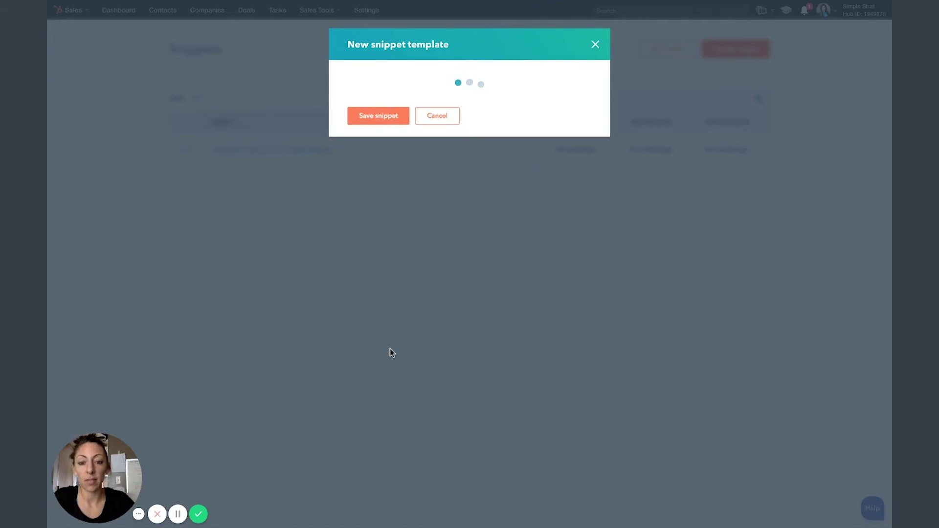